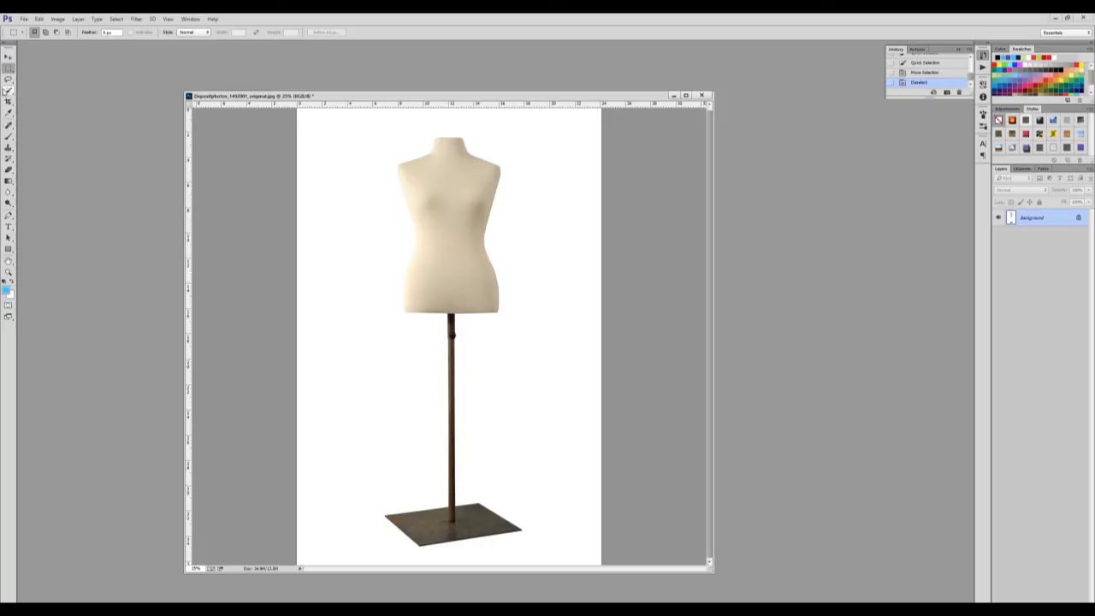
Step: Select the whole mannequin, including its pole and base plate, with the Quick Selection tool
click(8, 90)
click(8, 91)
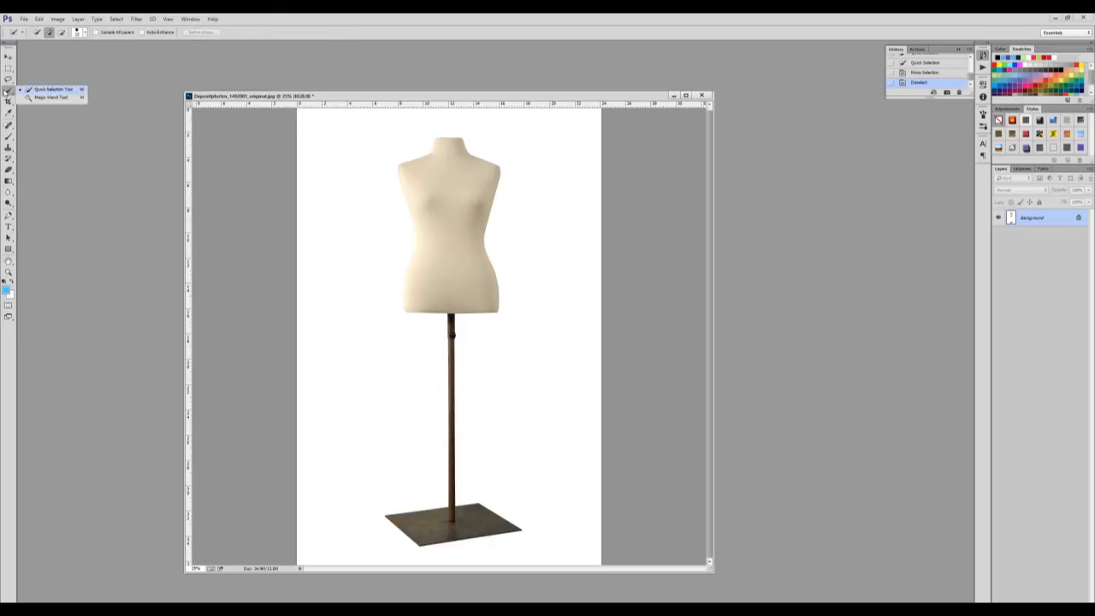
click(44, 91)
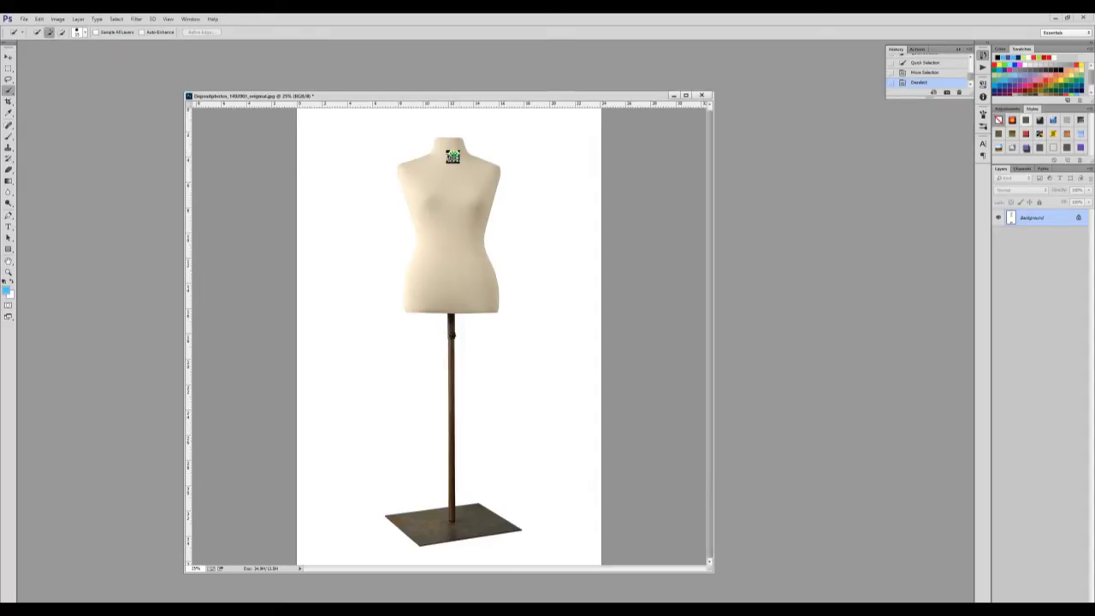
click(452, 155)
mouse_move(452, 157)
mouse_down()
mouse_move(440, 156)
mouse_move(420, 185)
mouse_move(455, 261)
mouse_up()
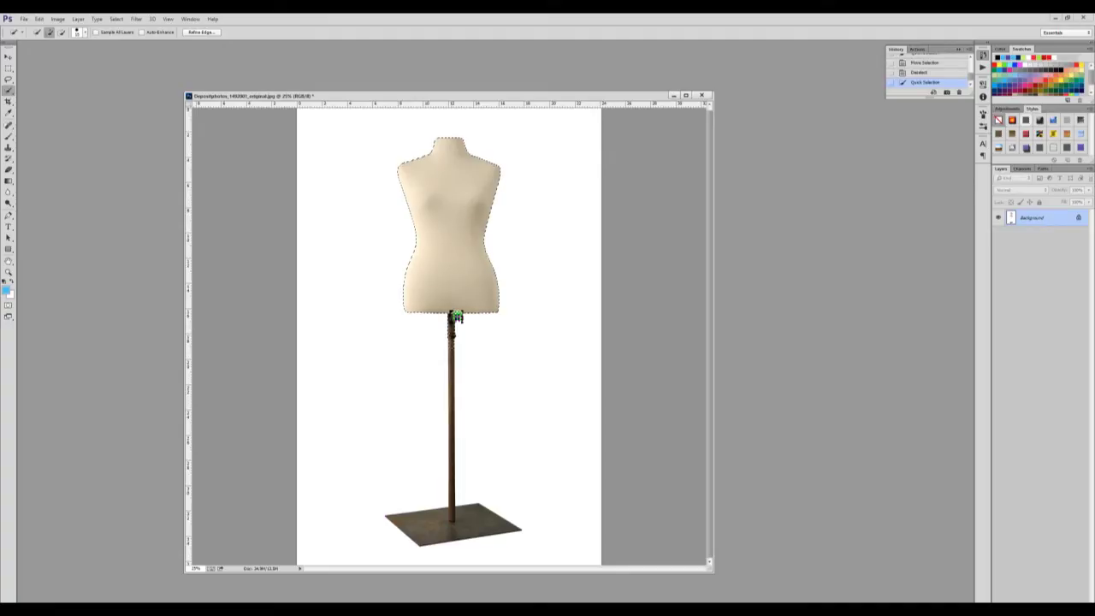
drag(455, 316, 458, 400)
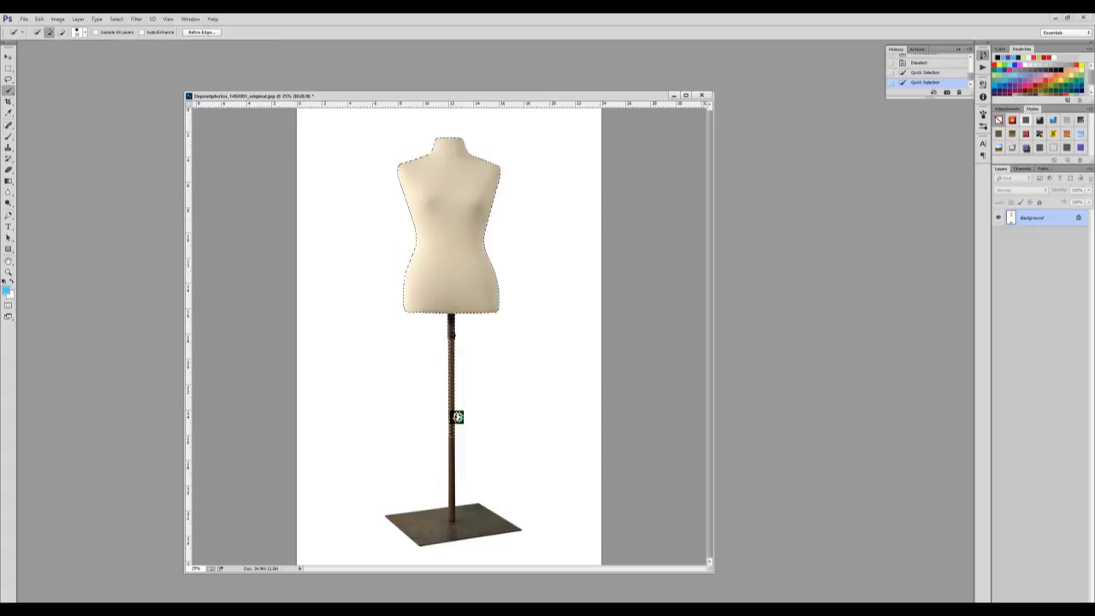
mouse_move(457, 417)
mouse_down()
mouse_move(457, 526)
mouse_move(441, 534)
mouse_move(471, 518)
mouse_up()
Step: Start Refine Edge on the mannequin selection, preview it On Black and set the output to New Layer with Layer Mask
click(200, 32)
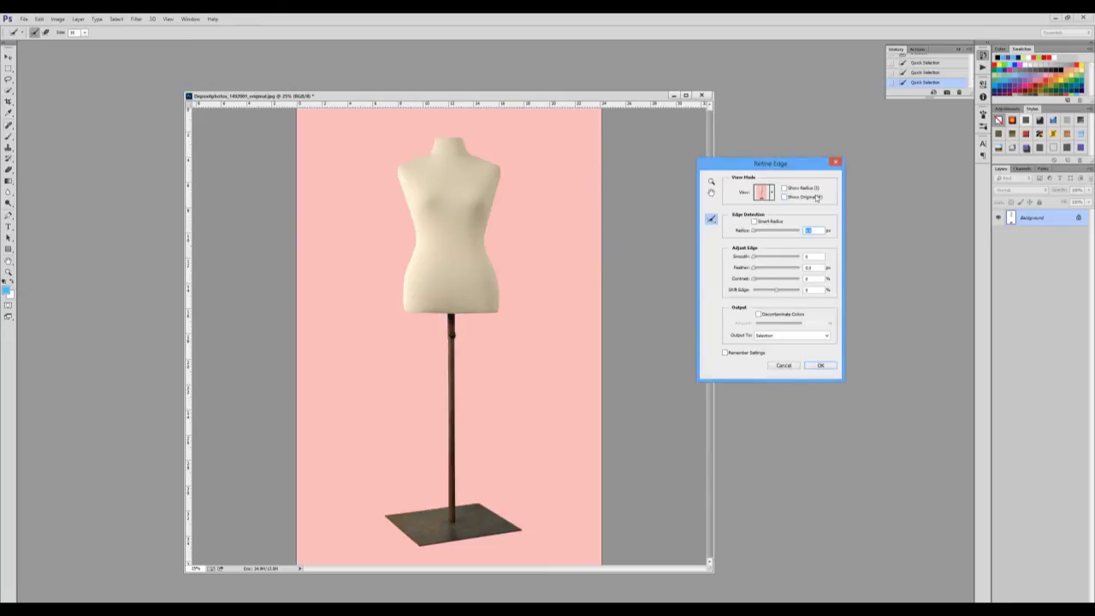
click(769, 193)
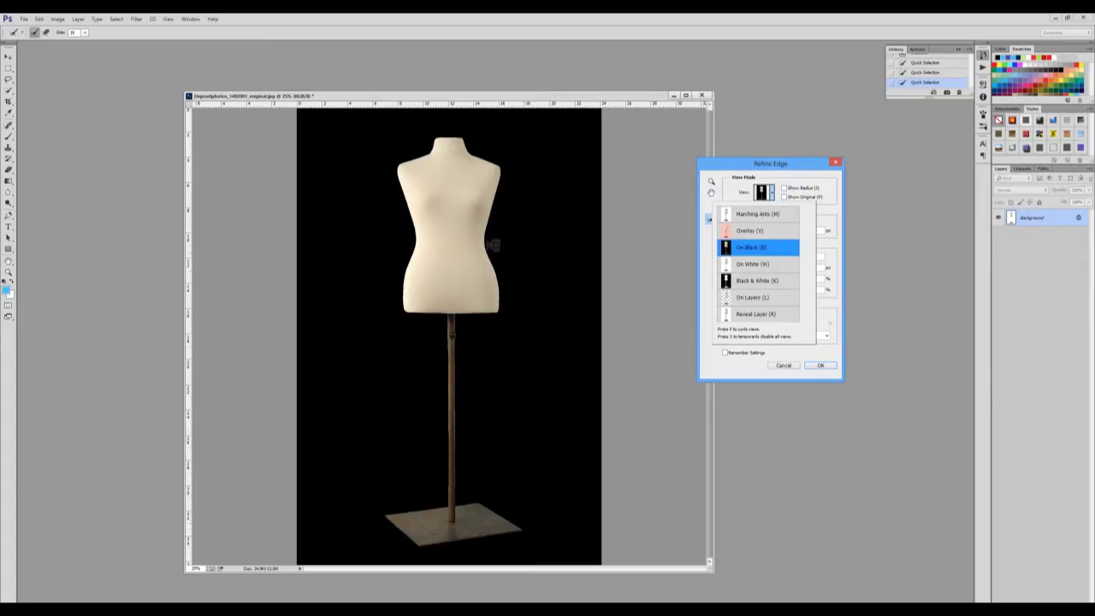
click(798, 163)
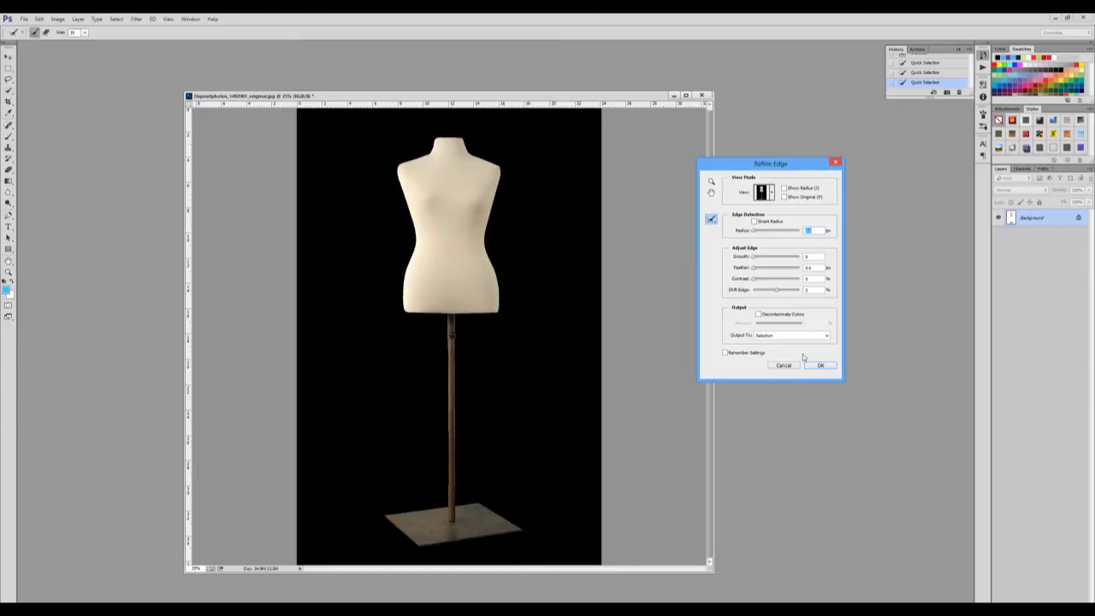
click(786, 340)
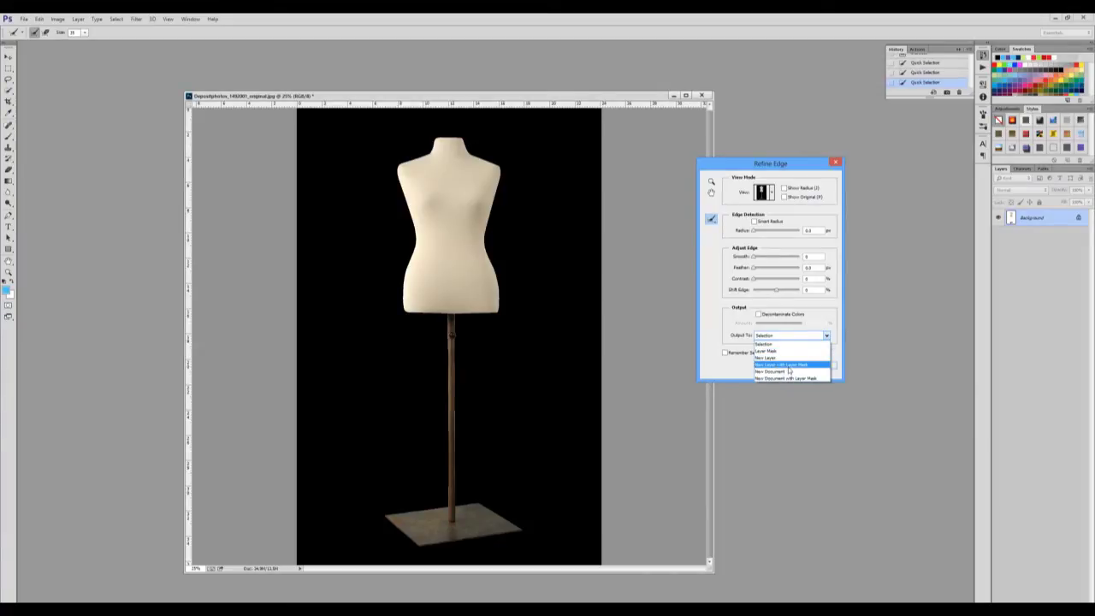
click(790, 368)
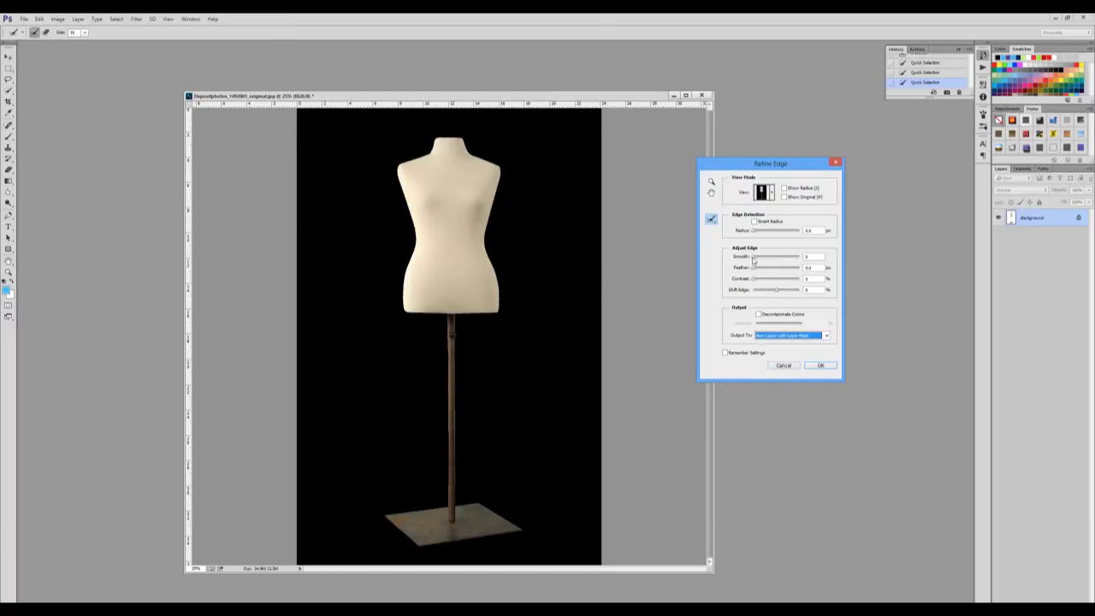
Step: Raise the Smooth amount, shift the selection edge inward and apply the edge refinement
drag(753, 260, 774, 262)
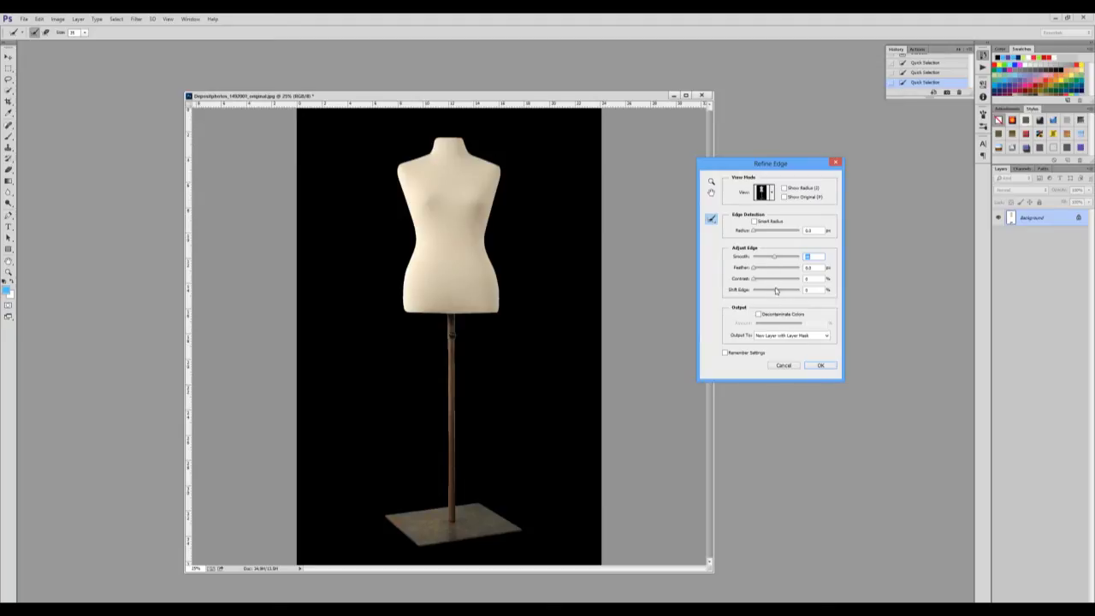
click(777, 291)
drag(776, 293, 761, 293)
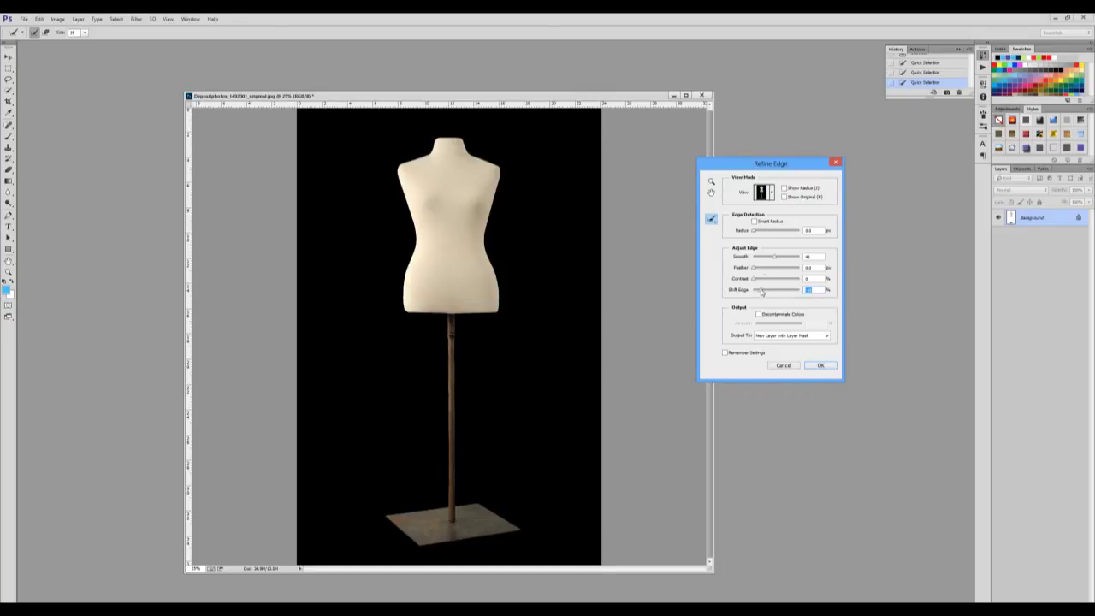
drag(774, 257, 786, 260)
click(821, 366)
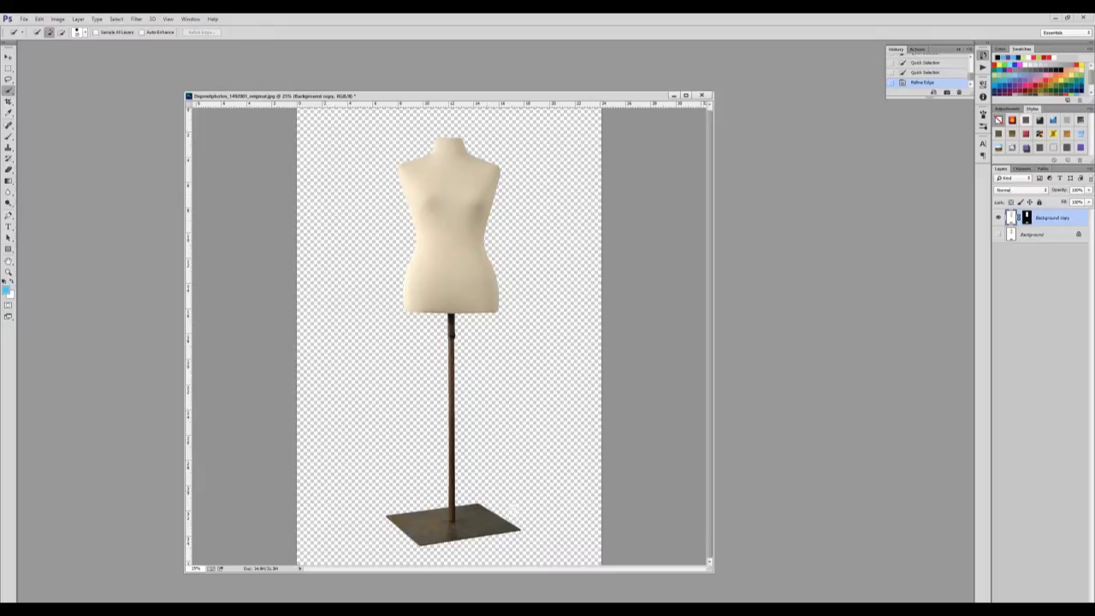
Step: Bring up the store aisle photo beside the mannequin document and copy the cut-out mannequin into it
mouse_move(550, 610)
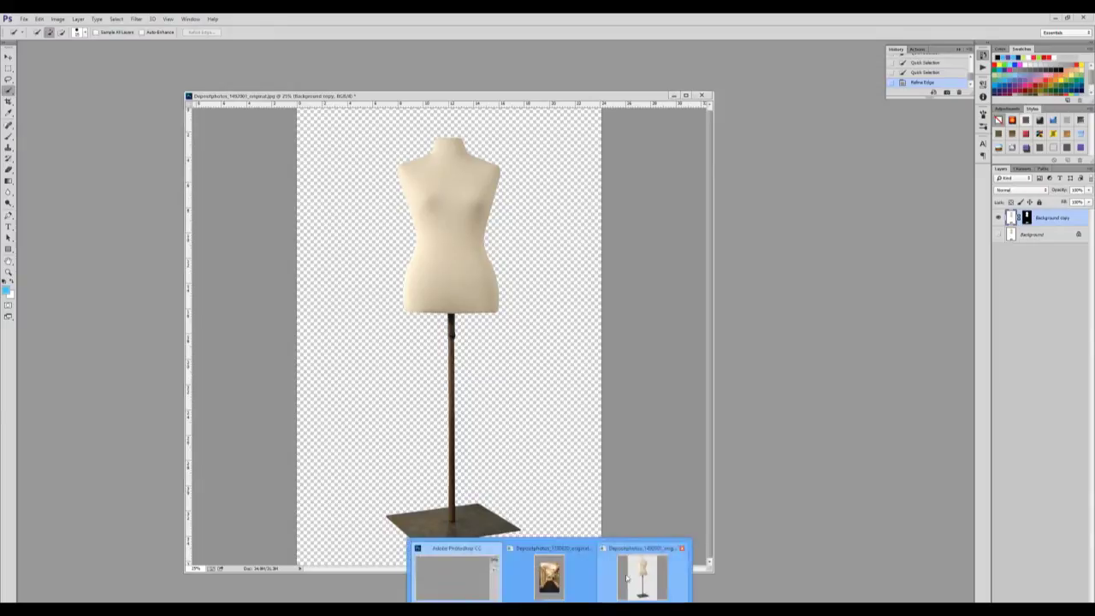
click(551, 568)
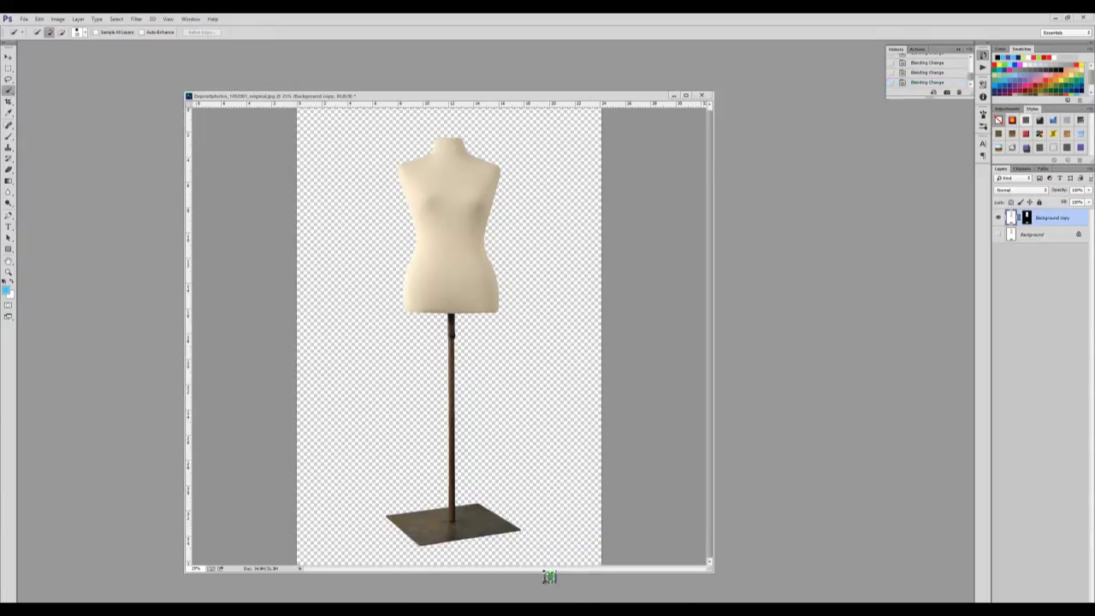
drag(430, 97, 288, 86)
click(7, 59)
drag(267, 226, 680, 262)
Step: Scale the mannequin down proportionally to about 39% and place it standing on the dark aisle carpet
key(ctrl+t)
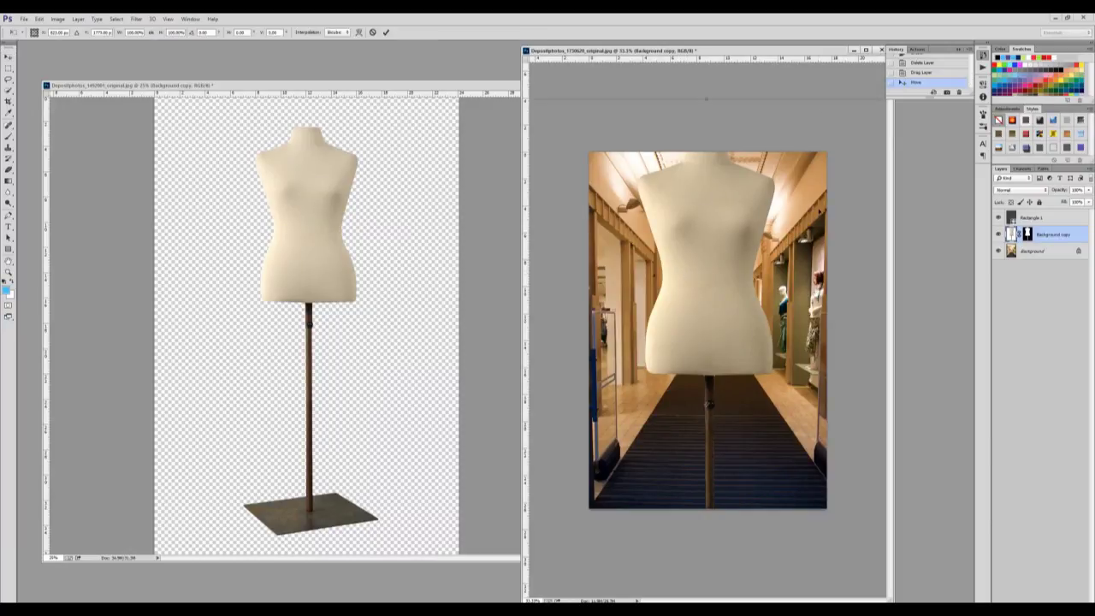
drag(649, 123, 720, 117)
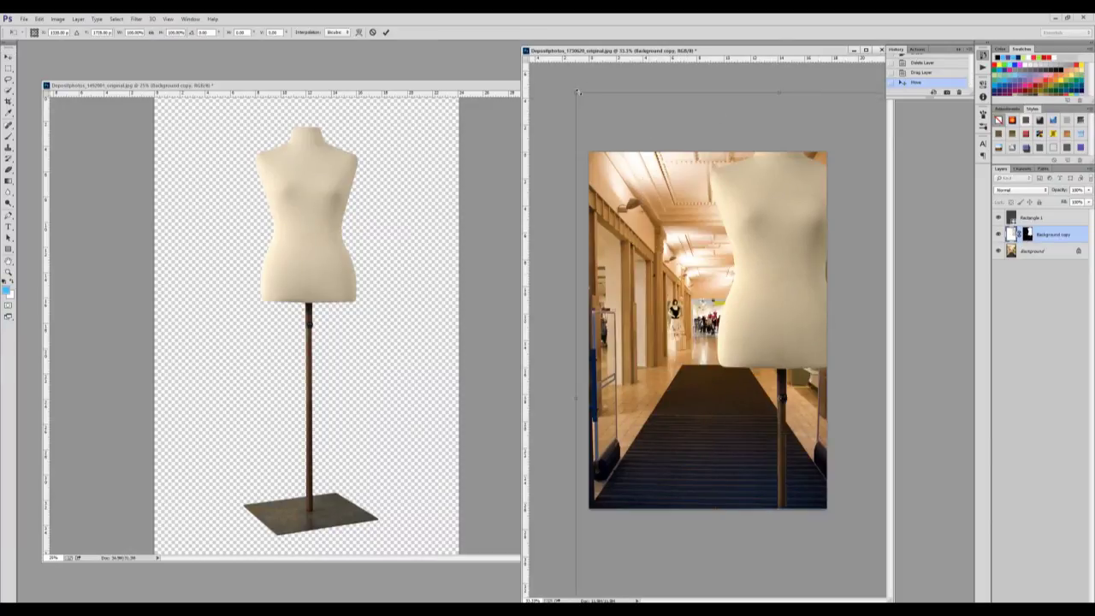
drag(575, 93, 737, 336)
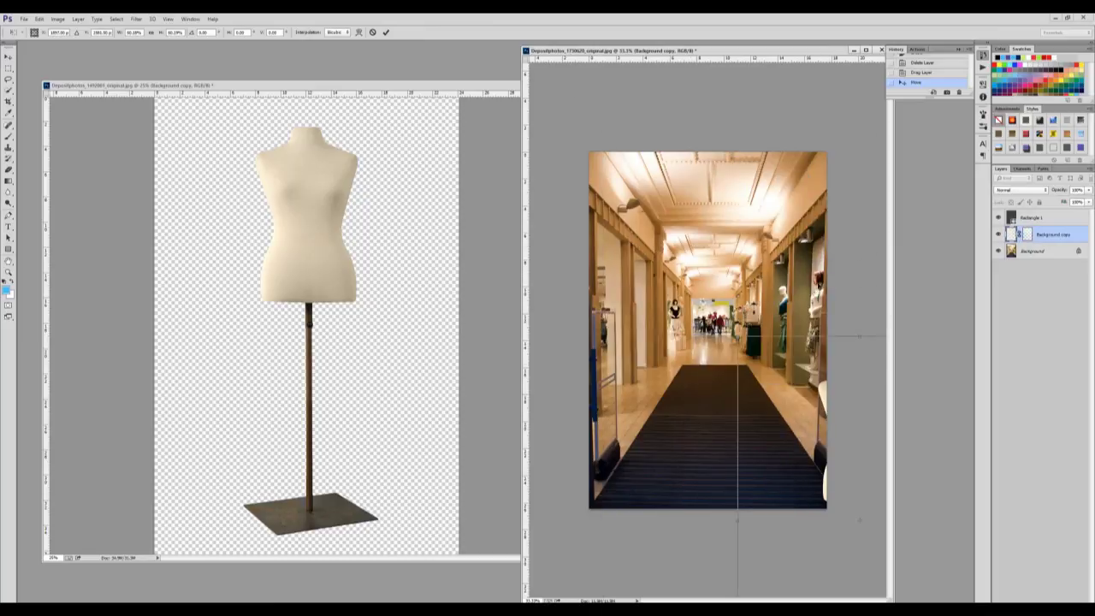
drag(829, 396, 678, 193)
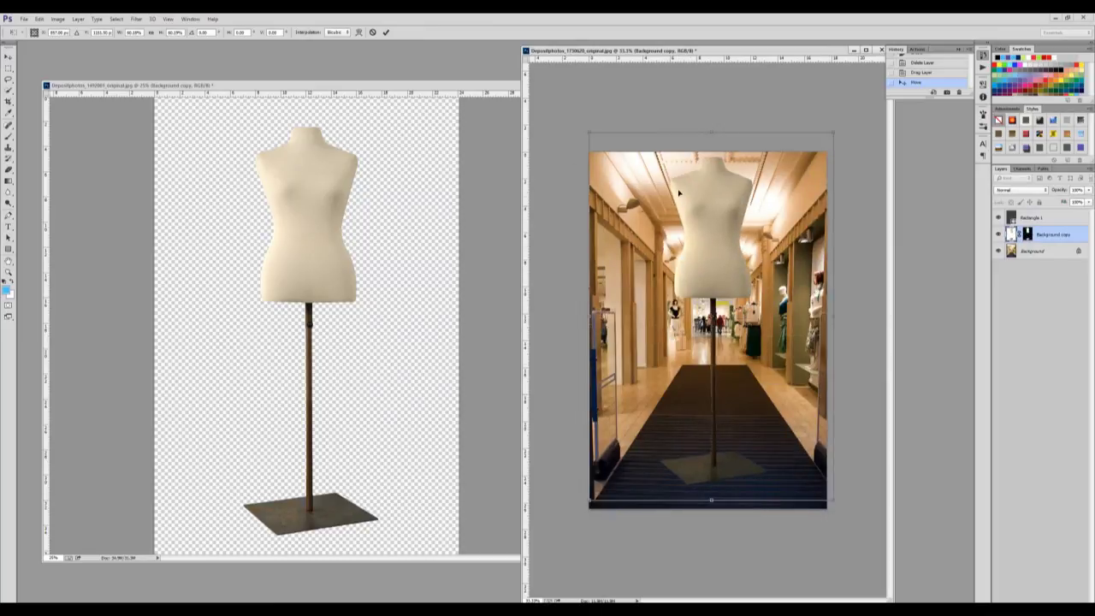
drag(834, 133, 723, 297)
drag(658, 339, 699, 328)
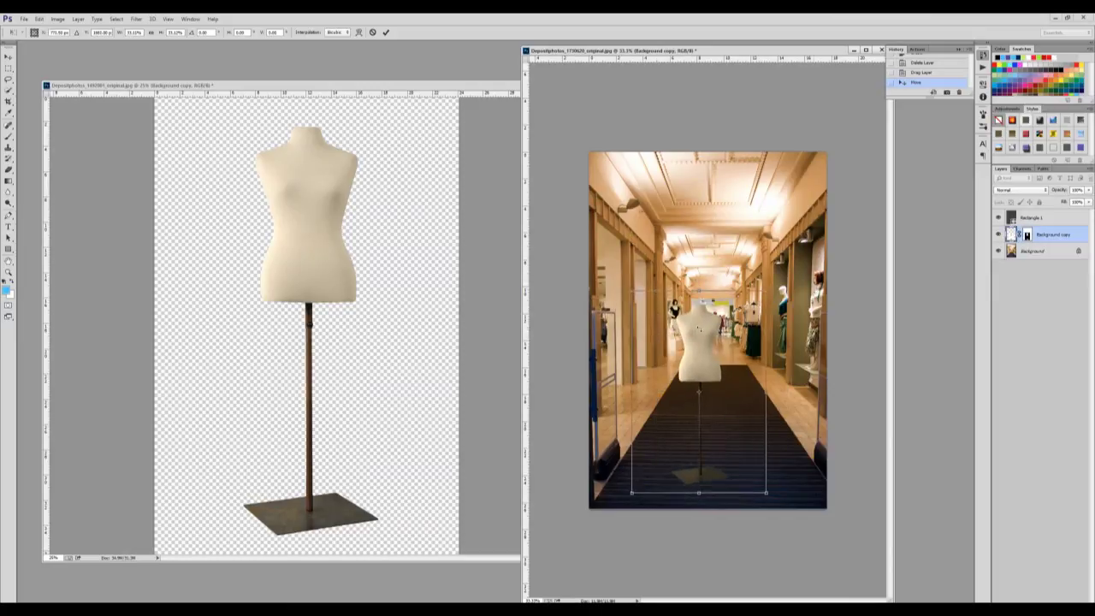
drag(766, 292, 789, 255)
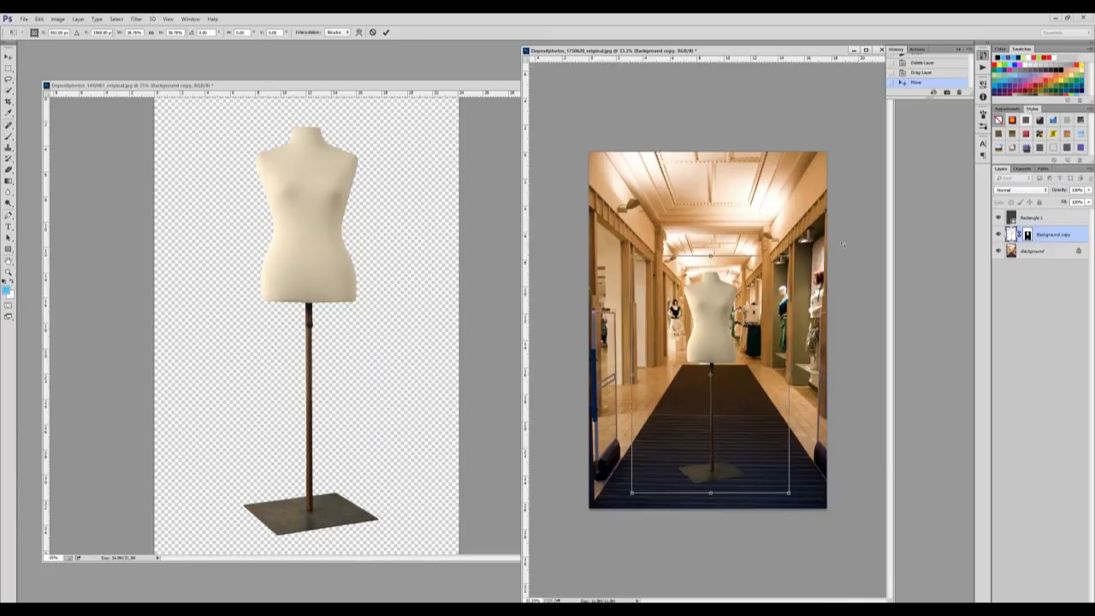
key(Return)
Step: Nudge the mannequin slightly to the right and down to centre it on the carpet
key(Right)
key(Right)
key(Right)
key(Right)
key(Right)
key(Right)
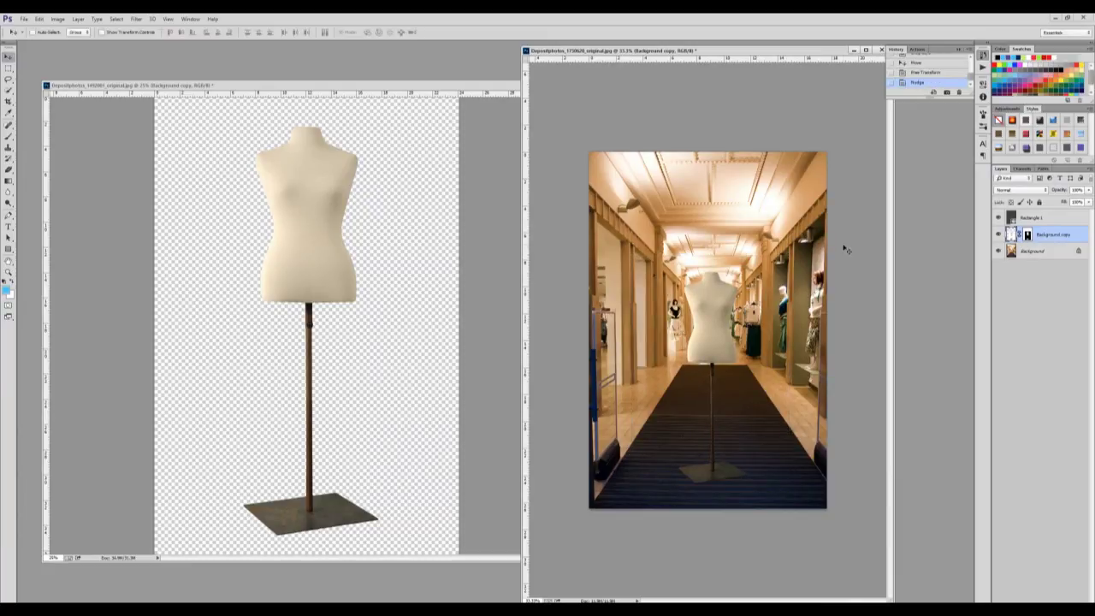
key(Down)
key(Down)
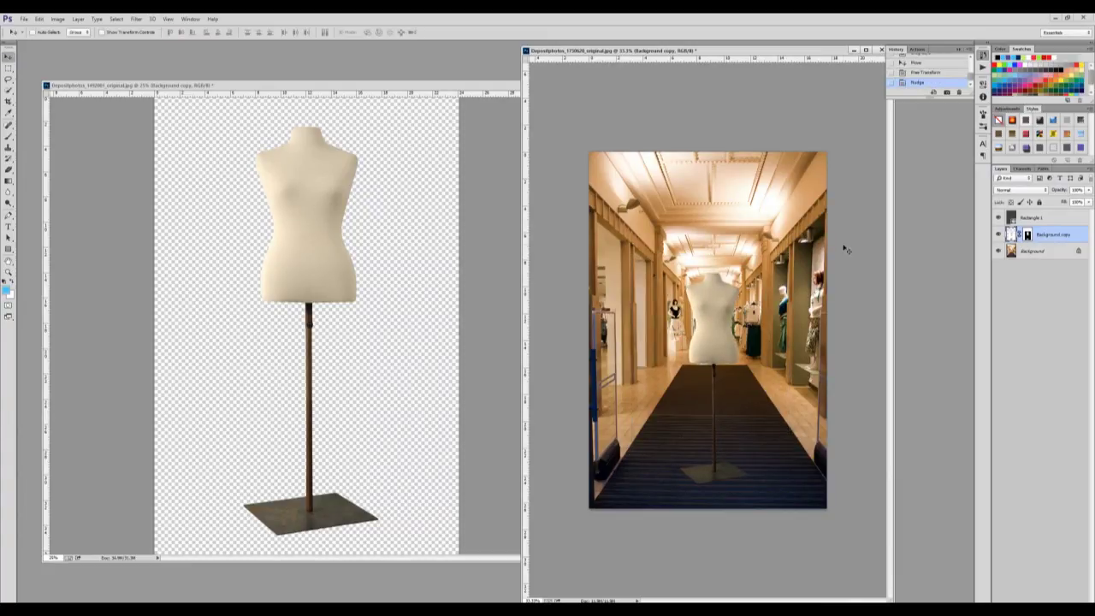
key(Left)
key(Left)
key(Left)
key(Right)
Step: Hide the Rectangle 1 layer and draw a rectangle of about 1870 × 2670 px covering the whole store photo
click(998, 218)
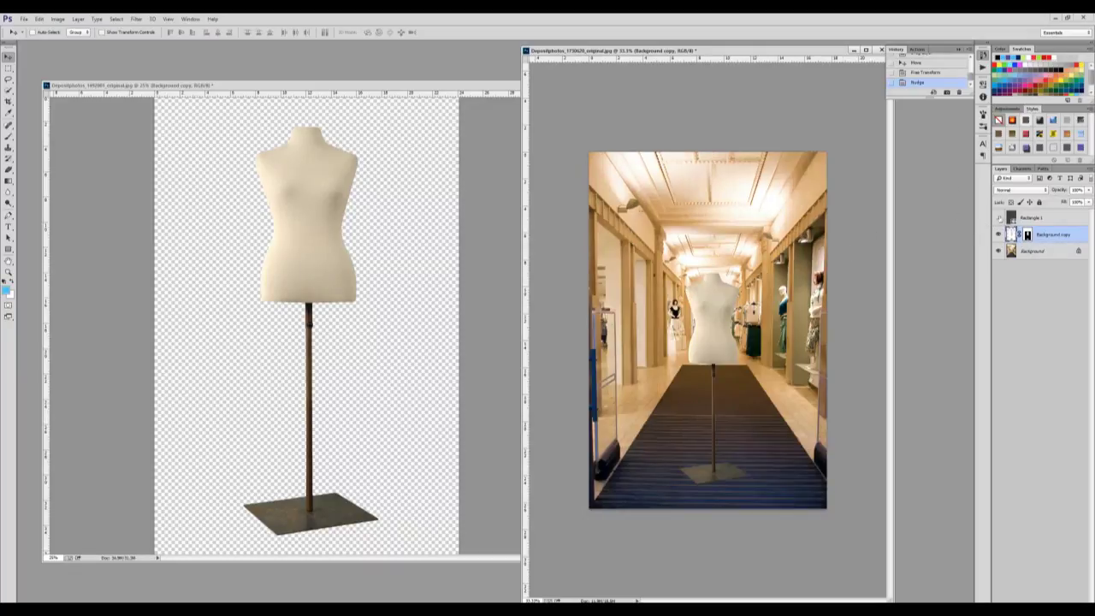
key(u)
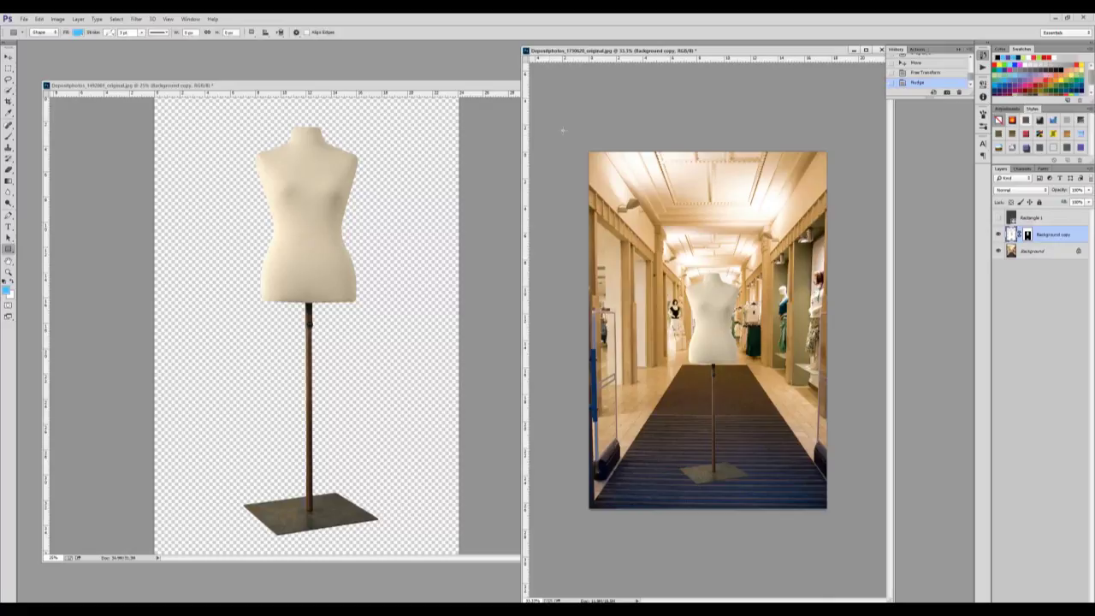
drag(575, 138, 843, 518)
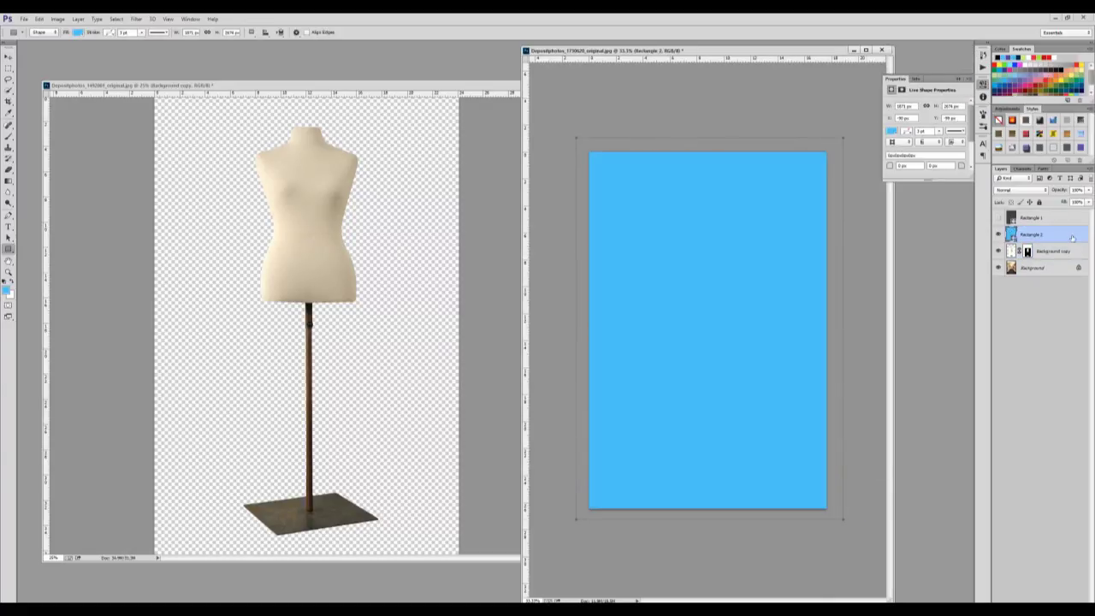
Step: Set the new rectangle's fill colour to dark grey #474747 and its blend mode to Soft Light
double_click(1012, 235)
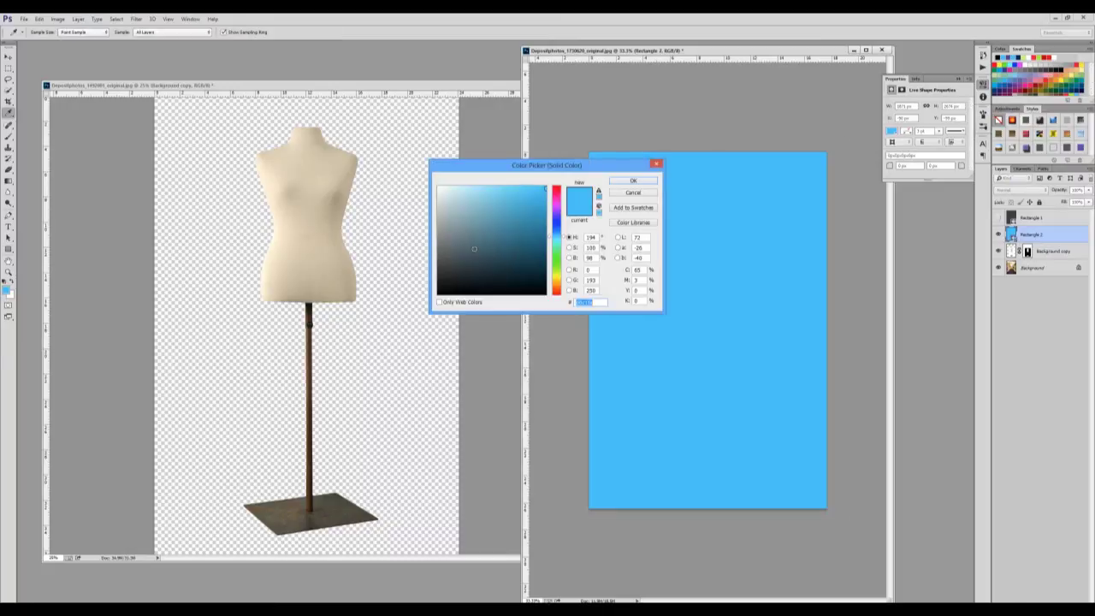
text(373737)
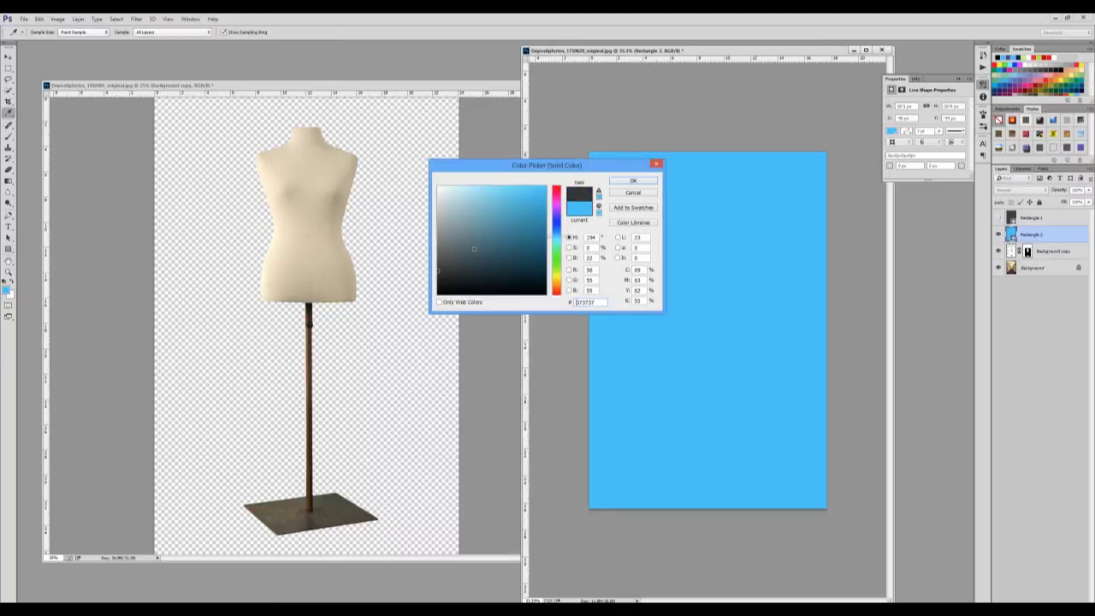
drag(474, 249, 420, 268)
click(610, 182)
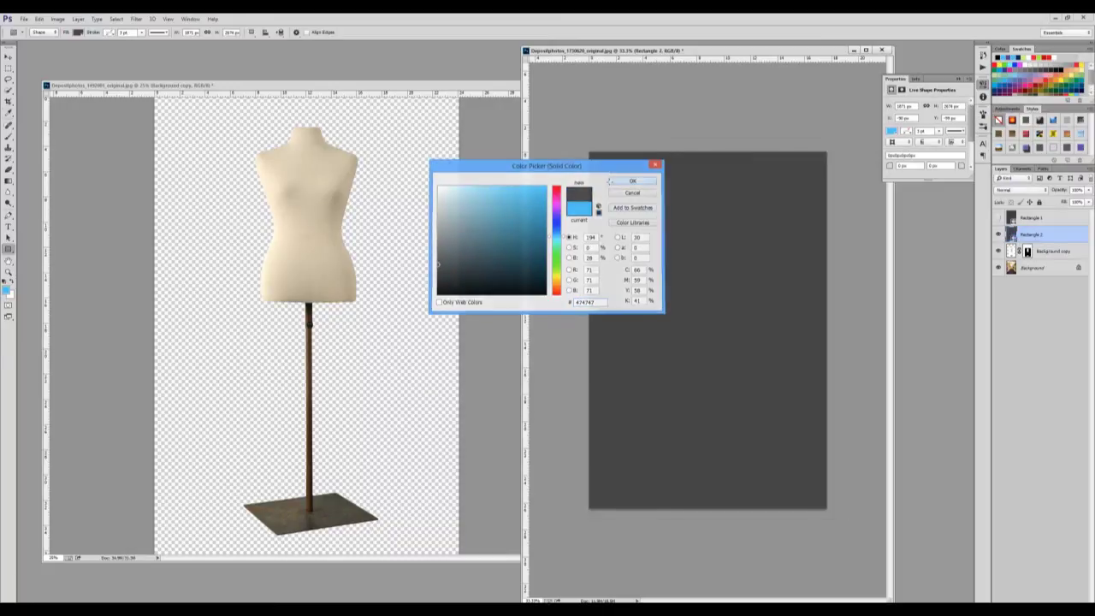
click(611, 181)
click(1004, 191)
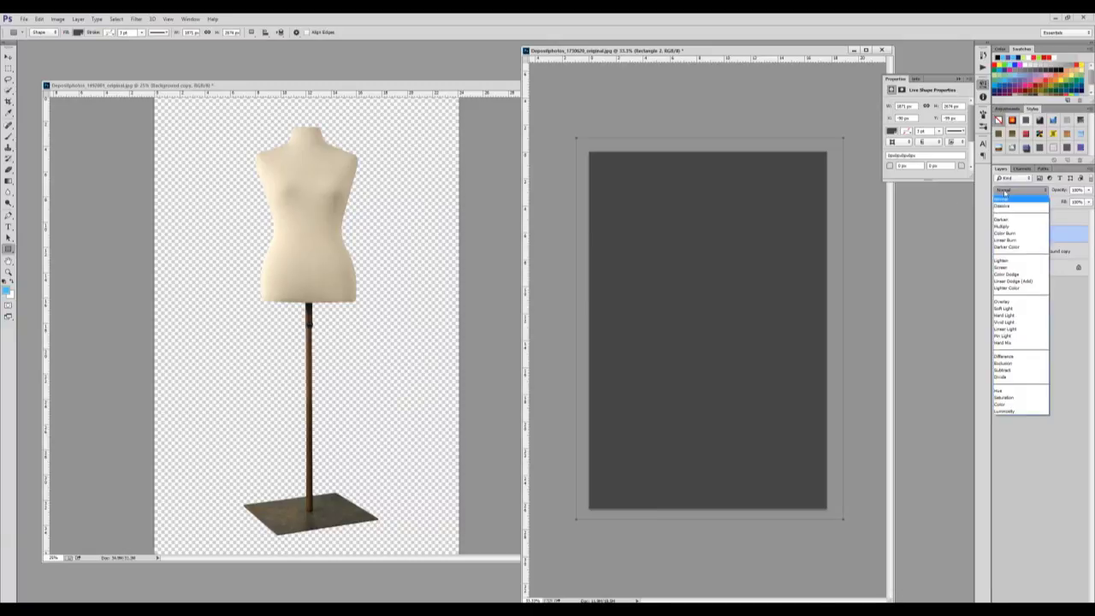
click(1017, 310)
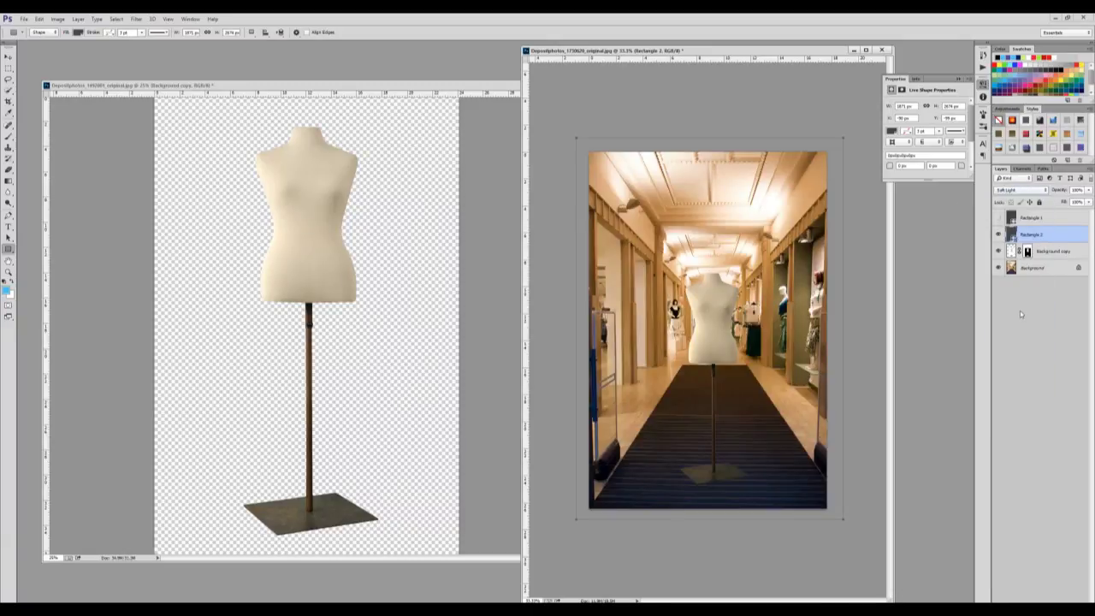